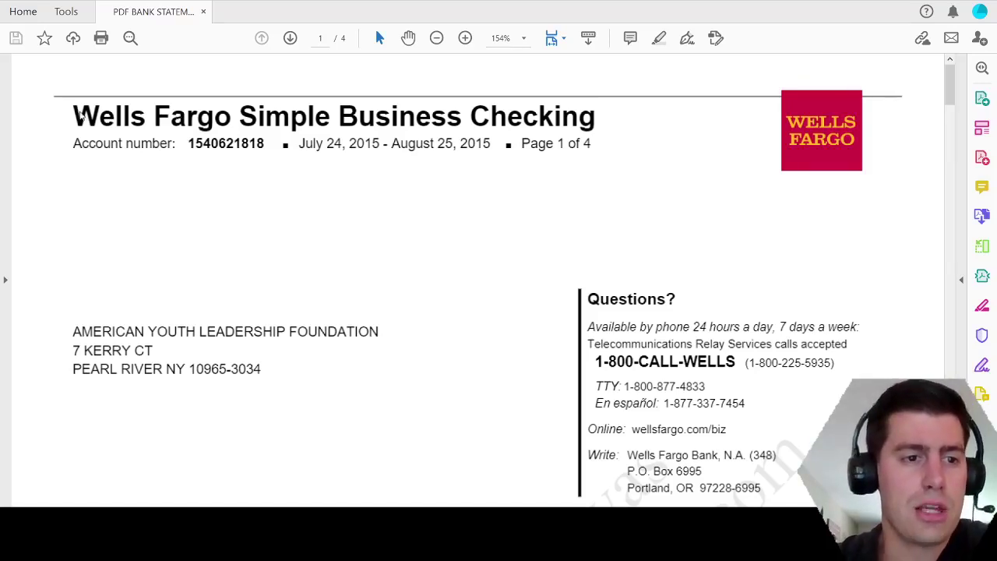
Step: Export PDF BANK STATEMENT EXAMPLE.pdf to a Microsoft Excel Document (*.xlsx)
click(983, 99)
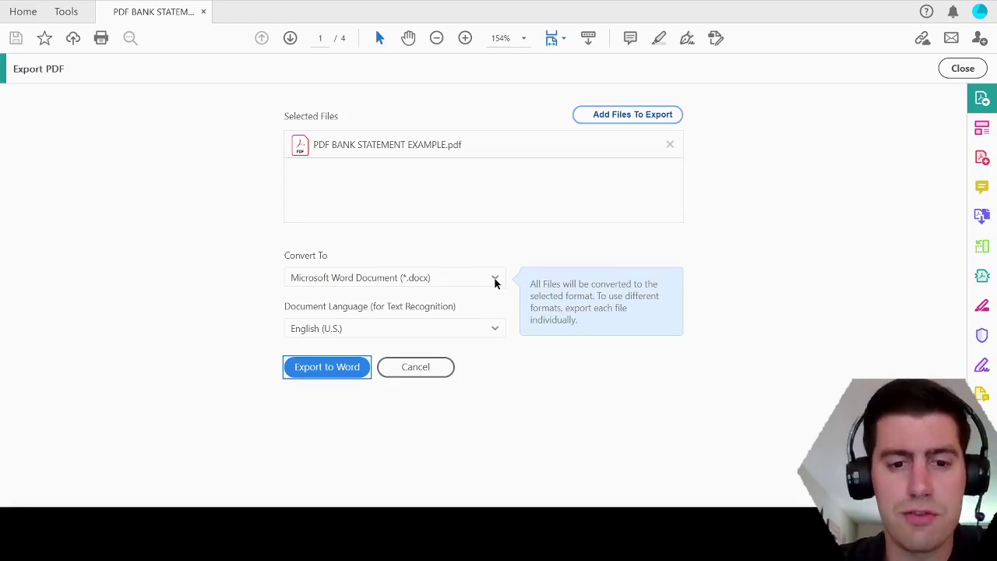
click(395, 280)
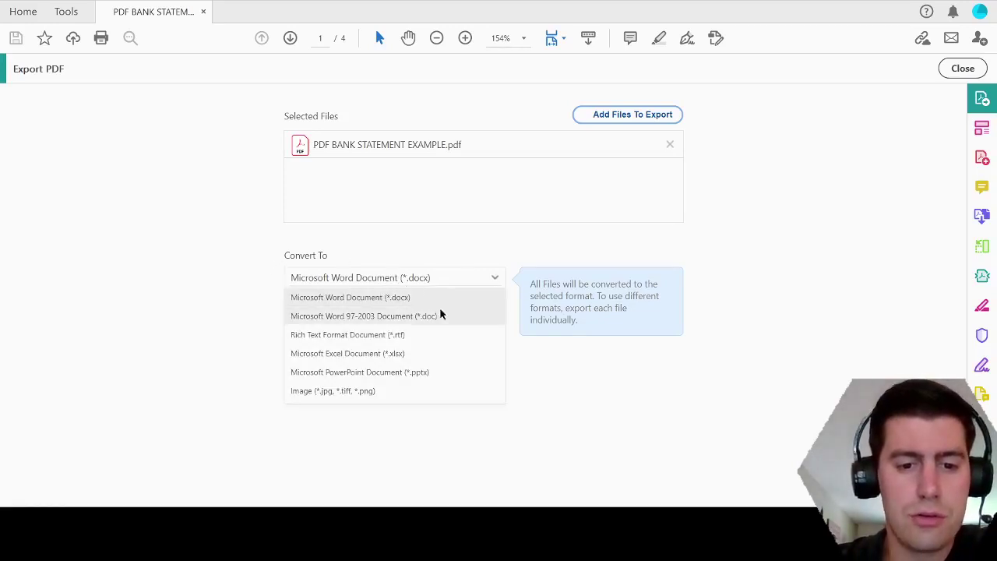
click(468, 359)
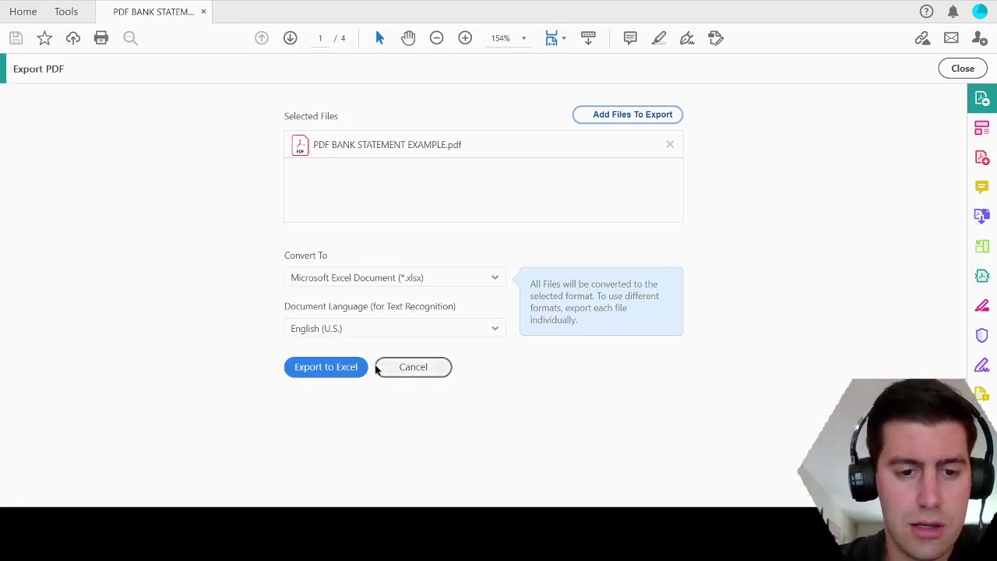
click(329, 369)
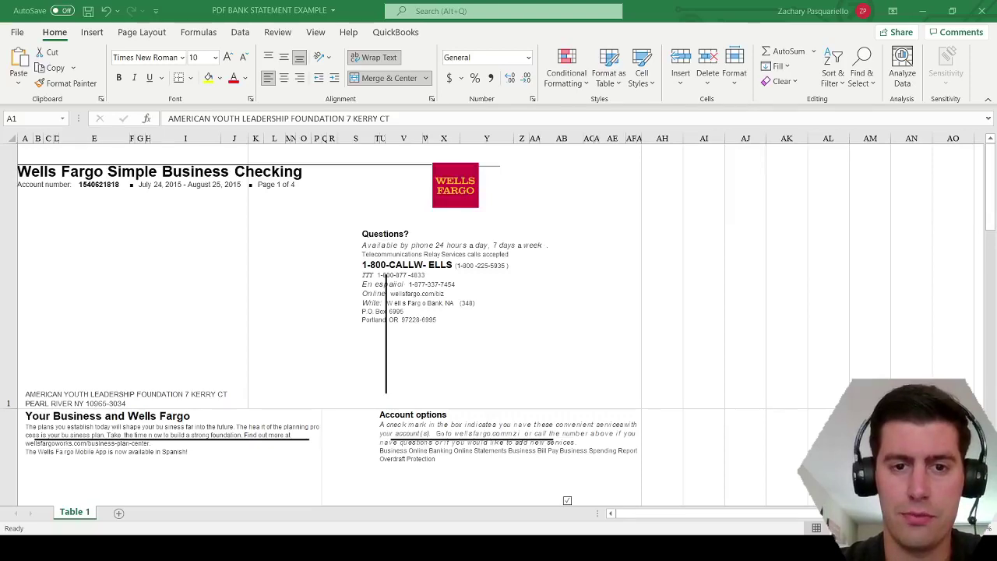
Step: In the exported Excel workbook, copy the transaction history table from the Date header row 12 through the Totals row 40
click(406, 254)
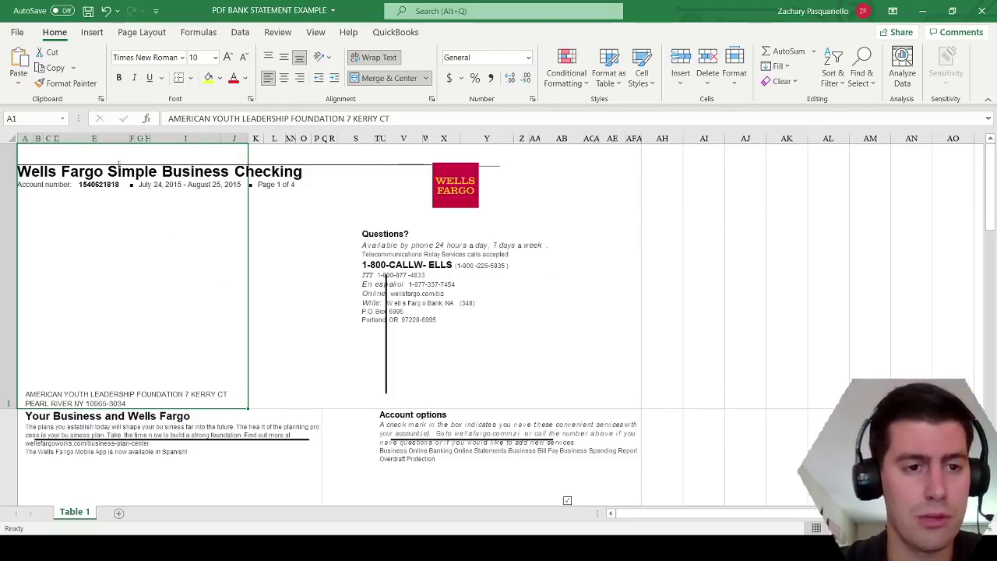
click(24, 137)
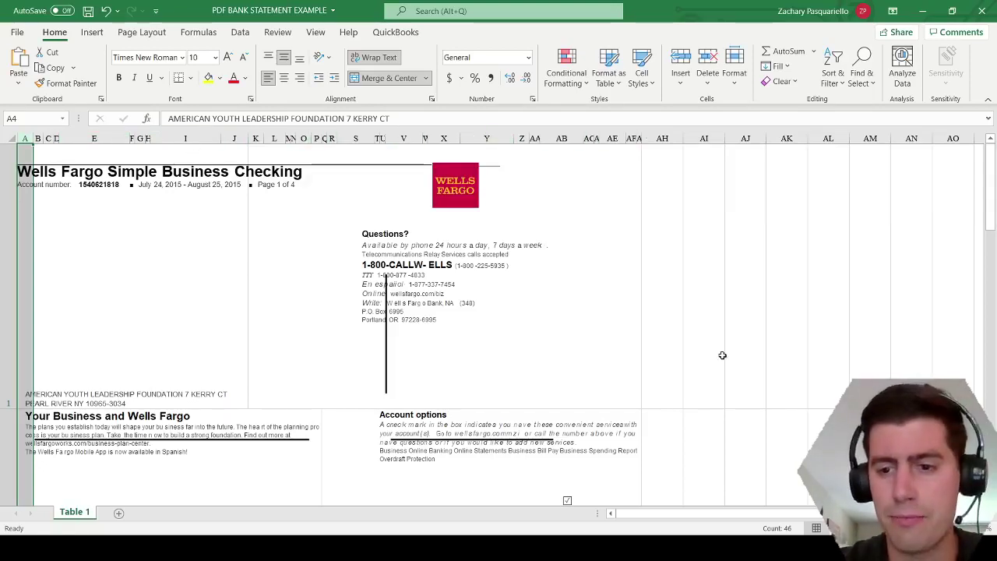
scroll(718, 372, down, 1)
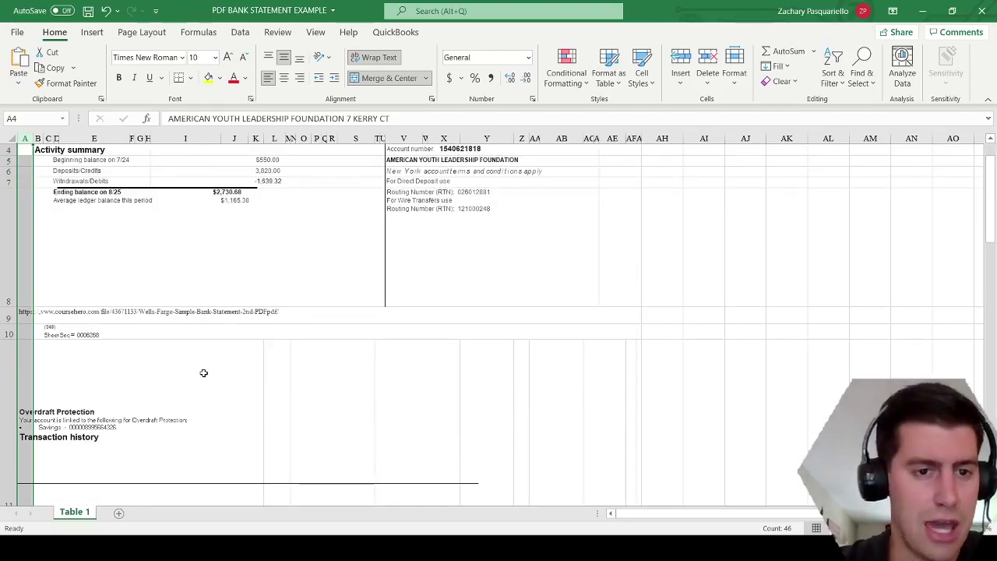
scroll(203, 373, down, 3)
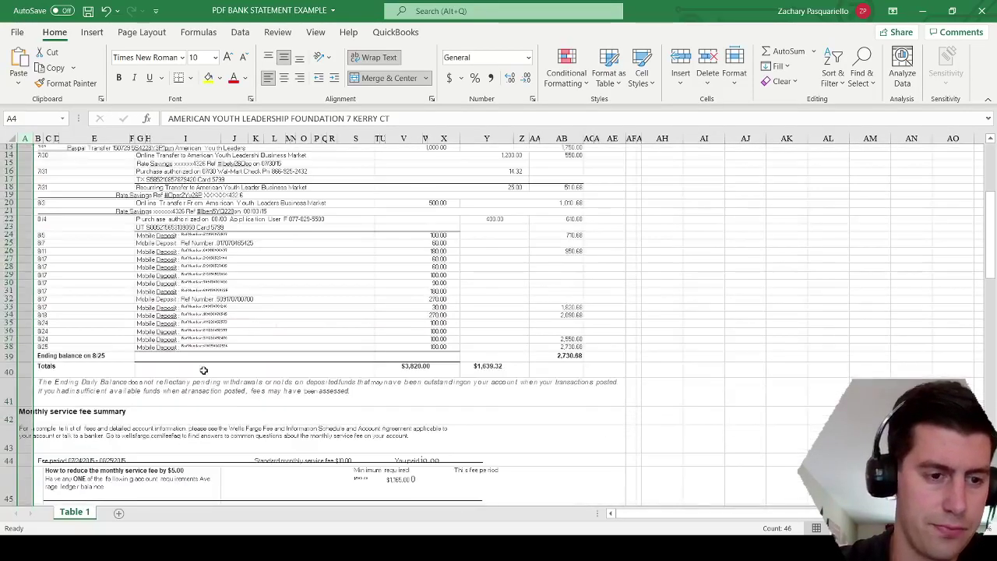
click(990, 139)
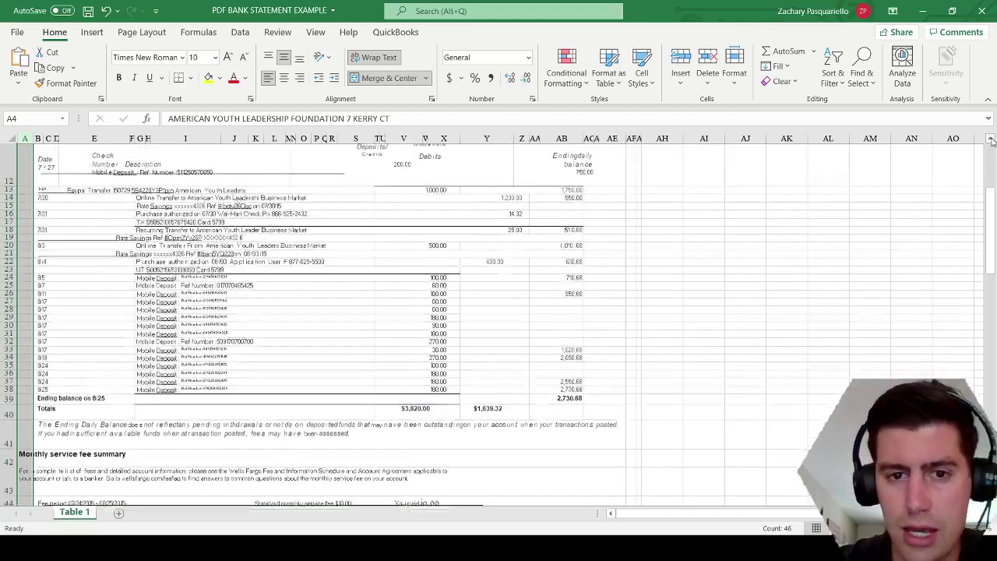
click(991, 139)
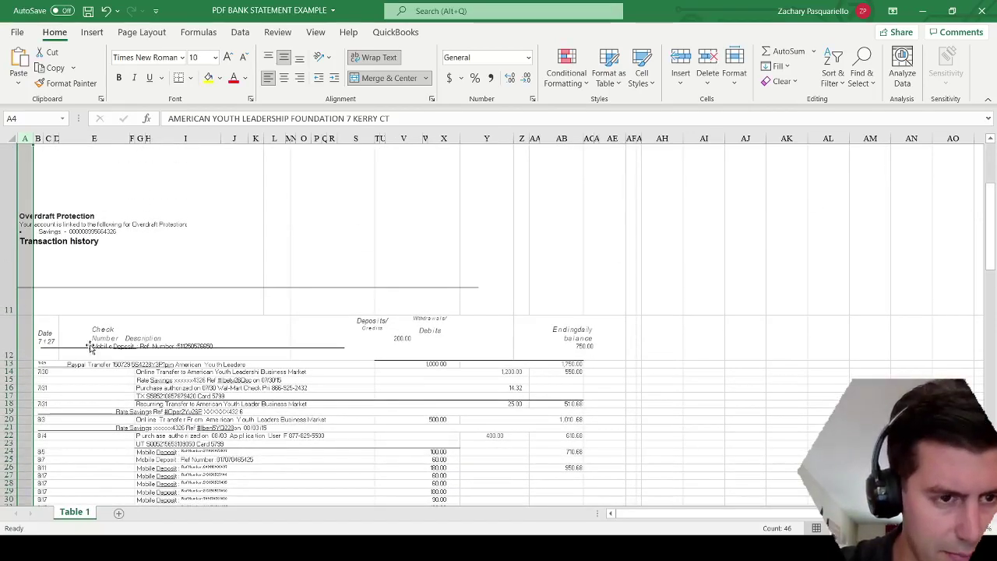
click(47, 342)
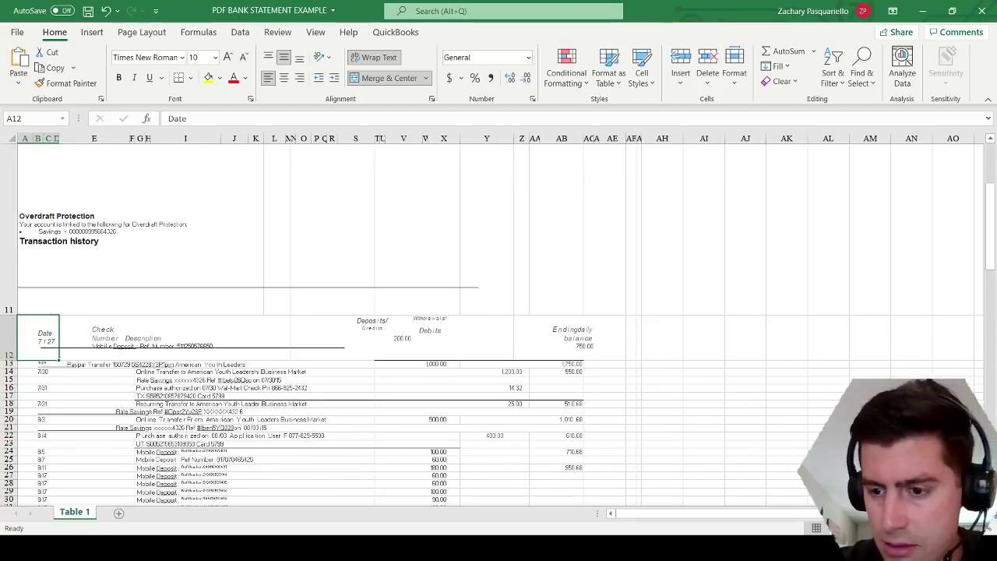
scroll(101, 137, down, 3)
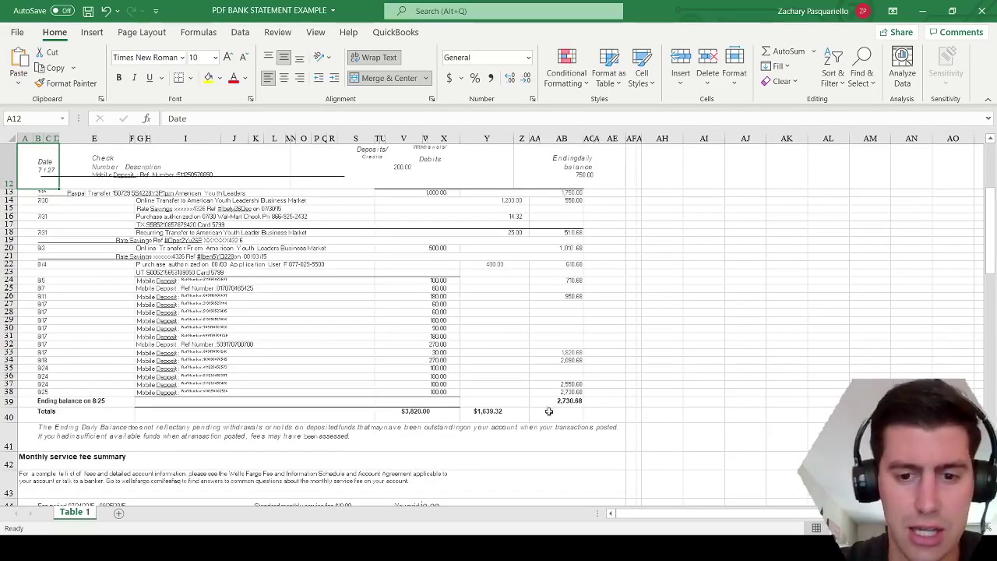
shift+click(574, 418)
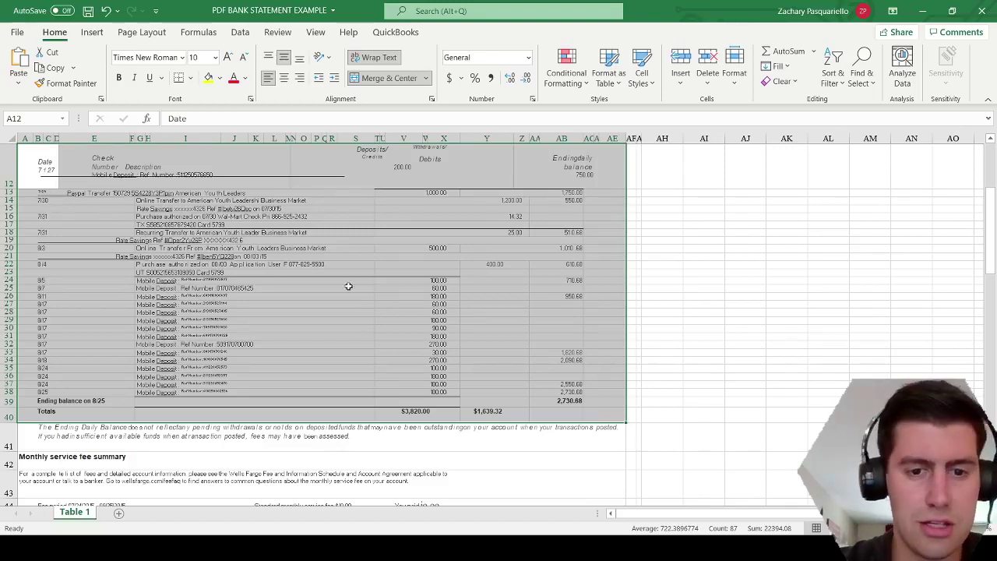
key(ctrl+c)
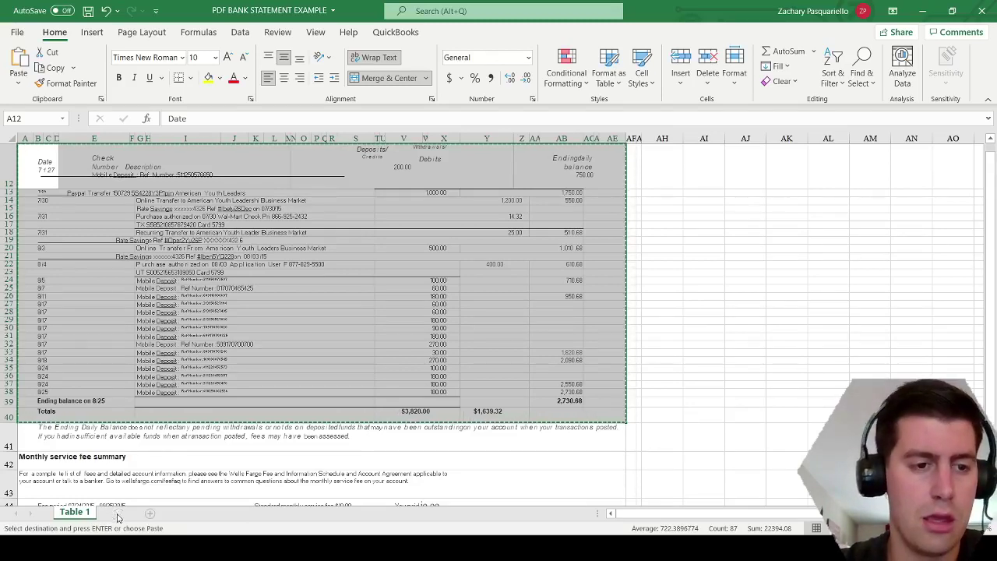
Step: Add a new worksheet and paste the copied transaction table starting at cell A1
click(118, 513)
key(alt+Tab)
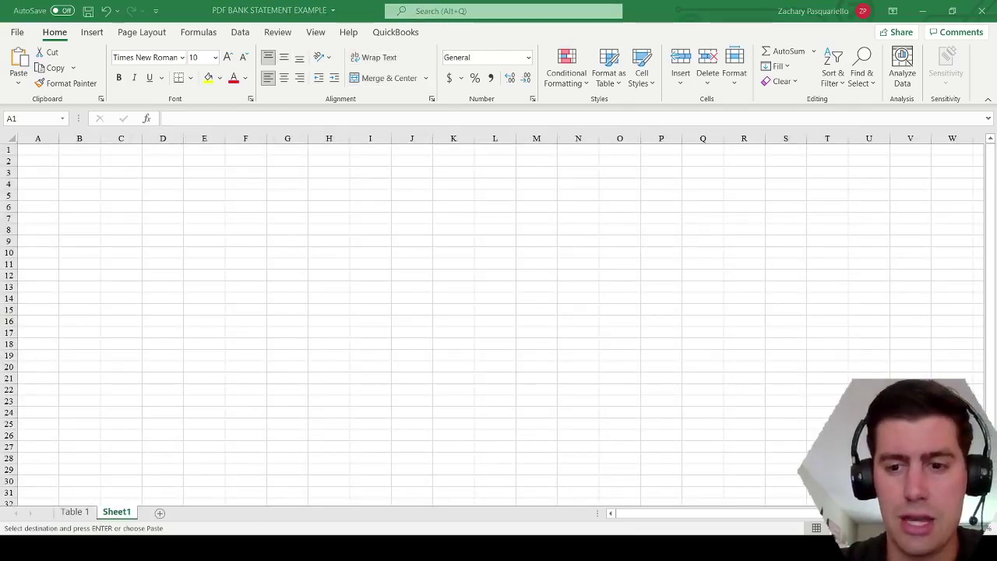
key(alt+Tab)
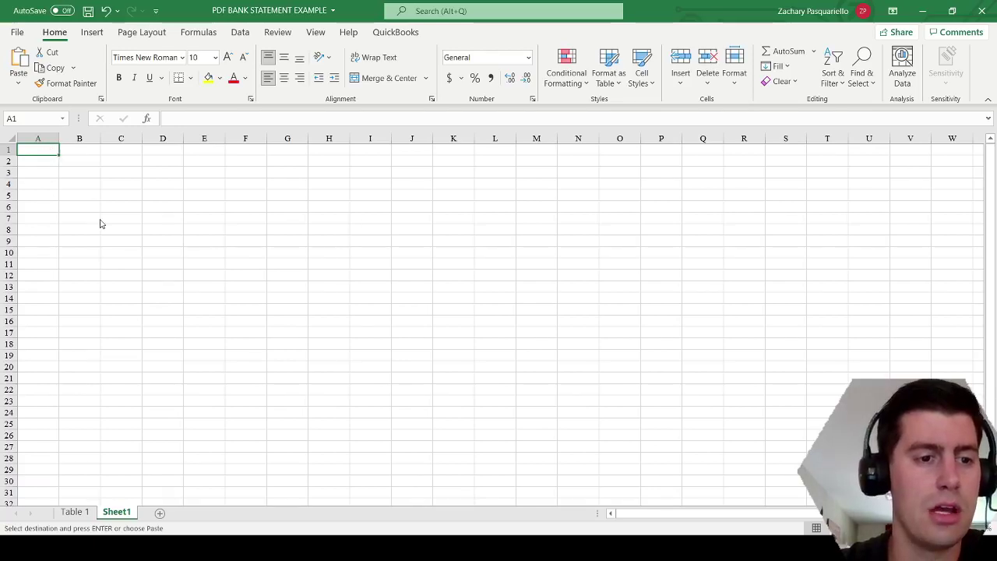
key(ctrl+v)
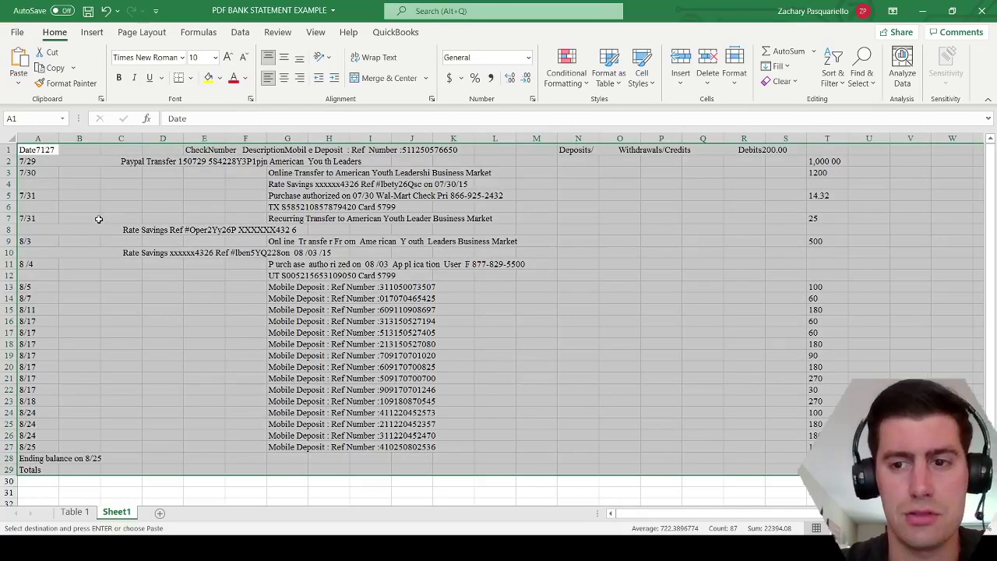
key(alt+Tab)
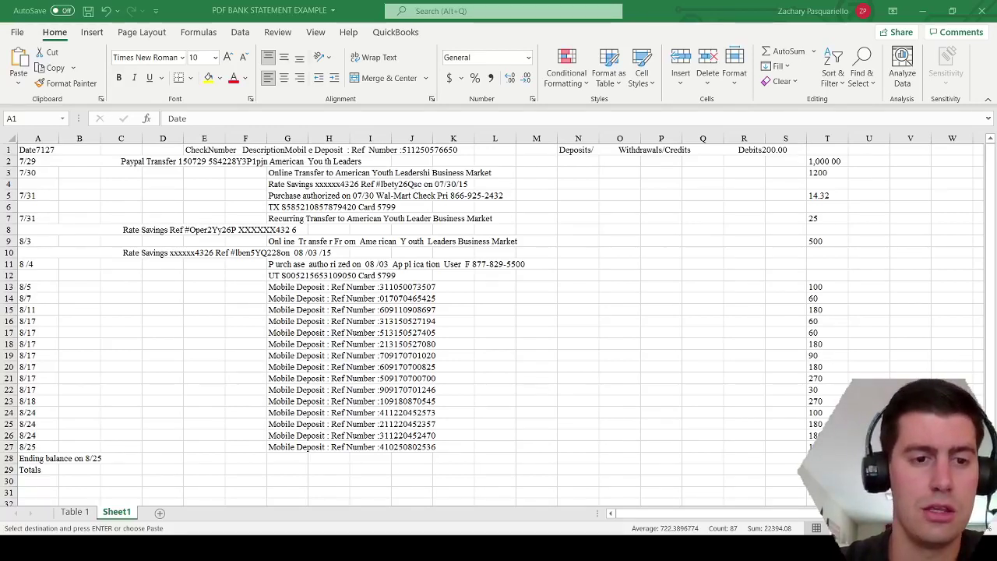
key(alt+Tab)
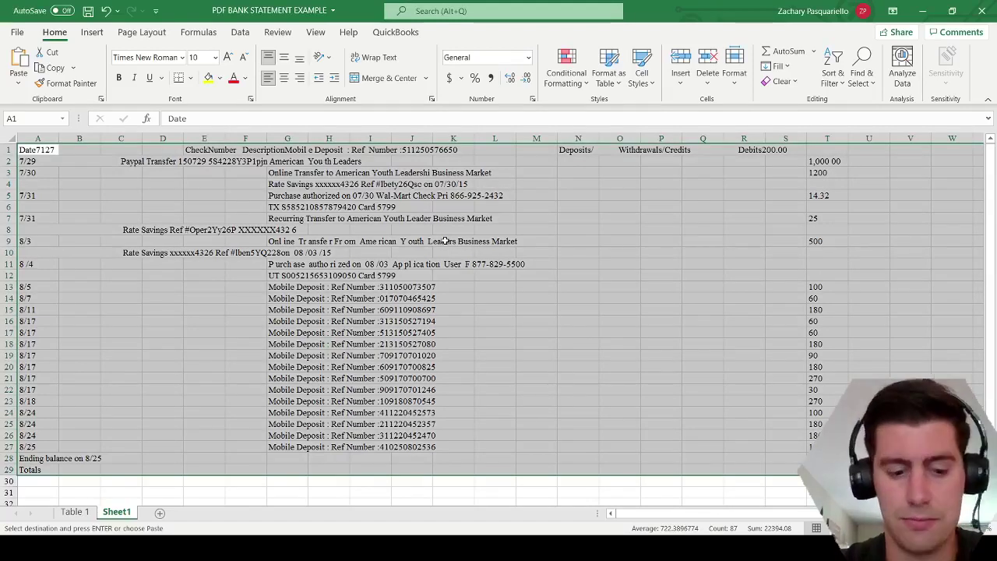
Step: AutoFit the column widths of the pasted transaction table
key(alt+h)
key(o)
key(i)
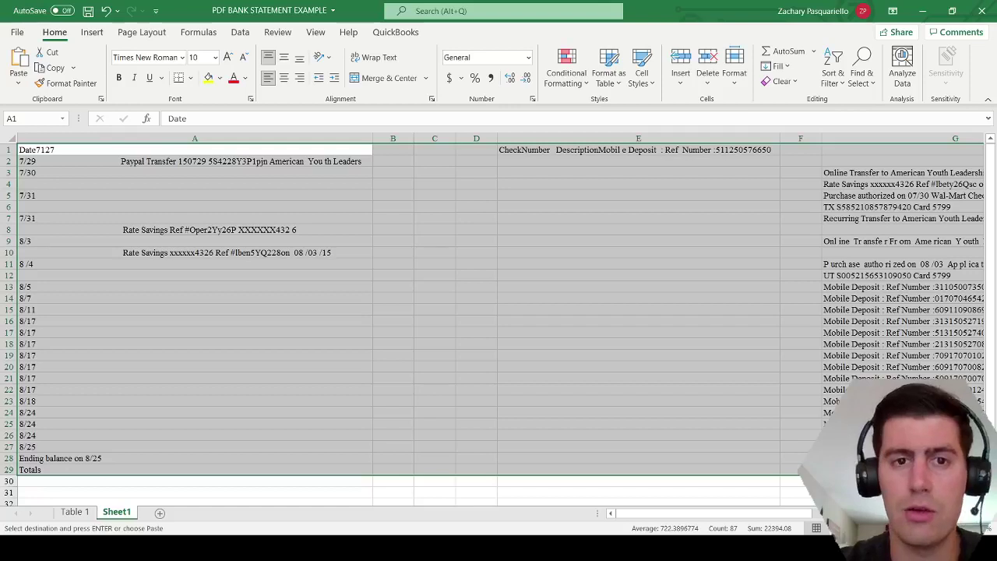
Step: Delete columns C through F, which hold only the check number header, ahead of the transaction descriptions
scroll(498, 312, right, 1)
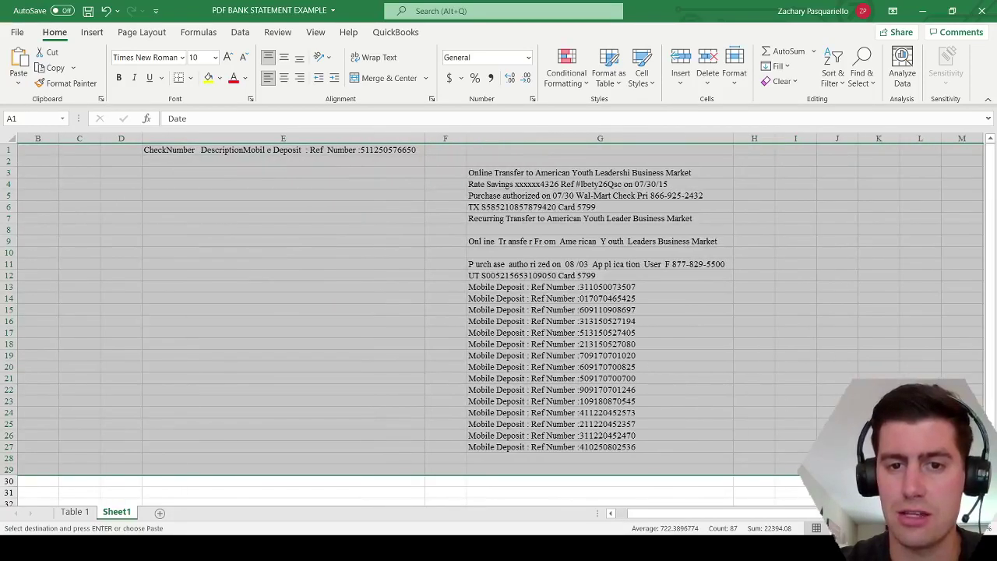
click(572, 159)
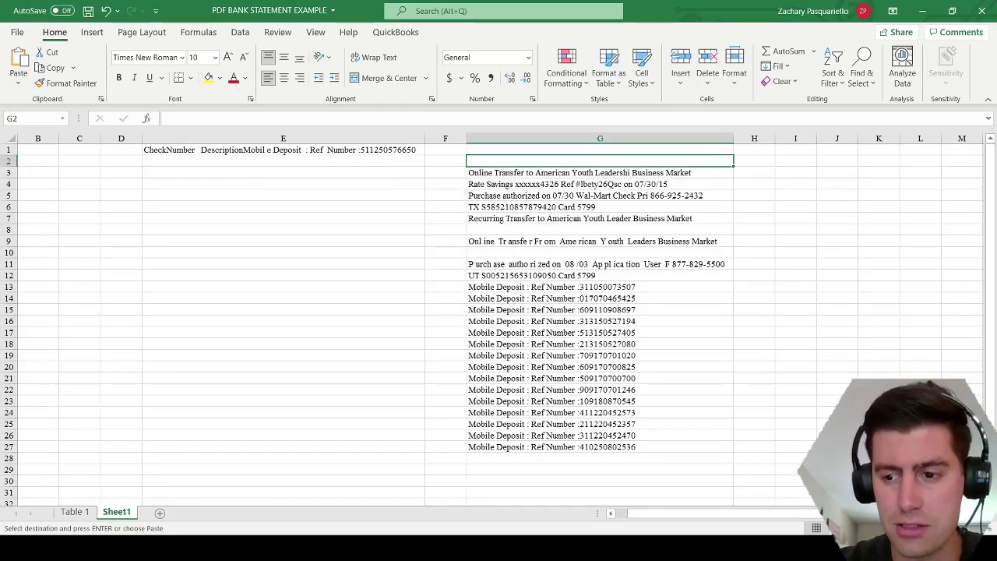
scroll(259, 145, right, 1)
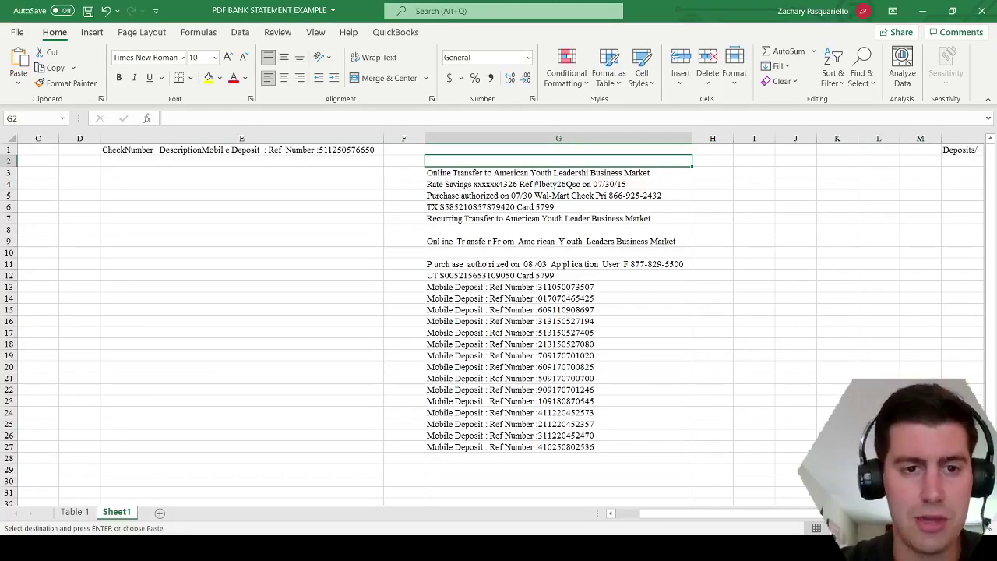
click(41, 137)
drag(42, 136, 391, 152)
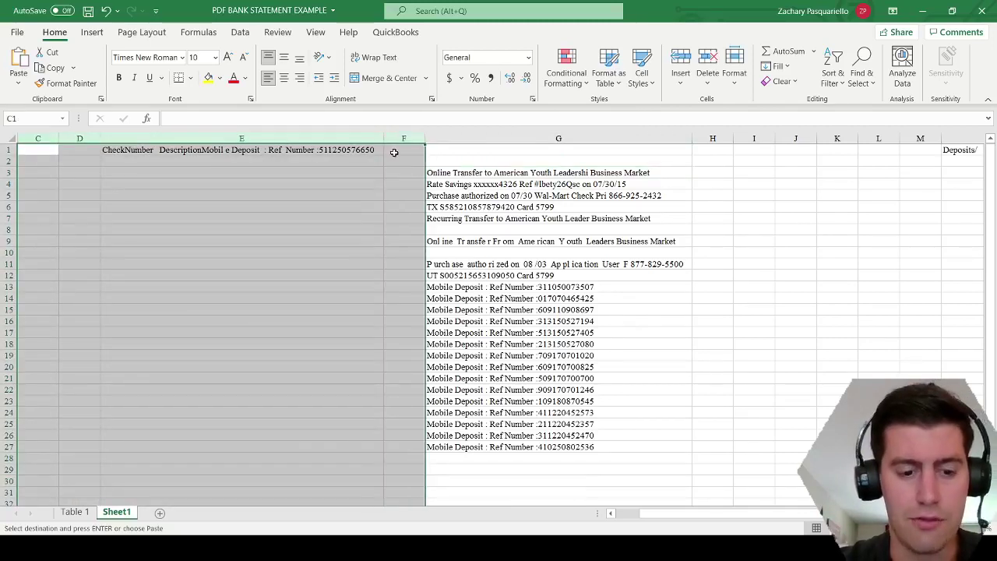
key(ctrl+minus)
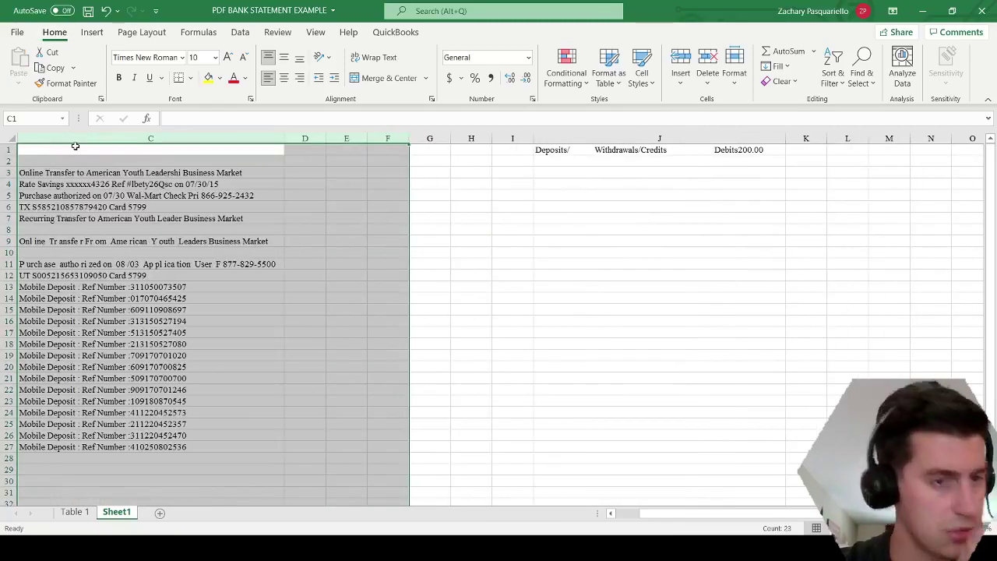
Step: Delete the blank columns separating the descriptions, the deposits/withdrawals header, the amounts and the ending balances
drag(305, 138, 720, 138)
key(ctrl+minus)
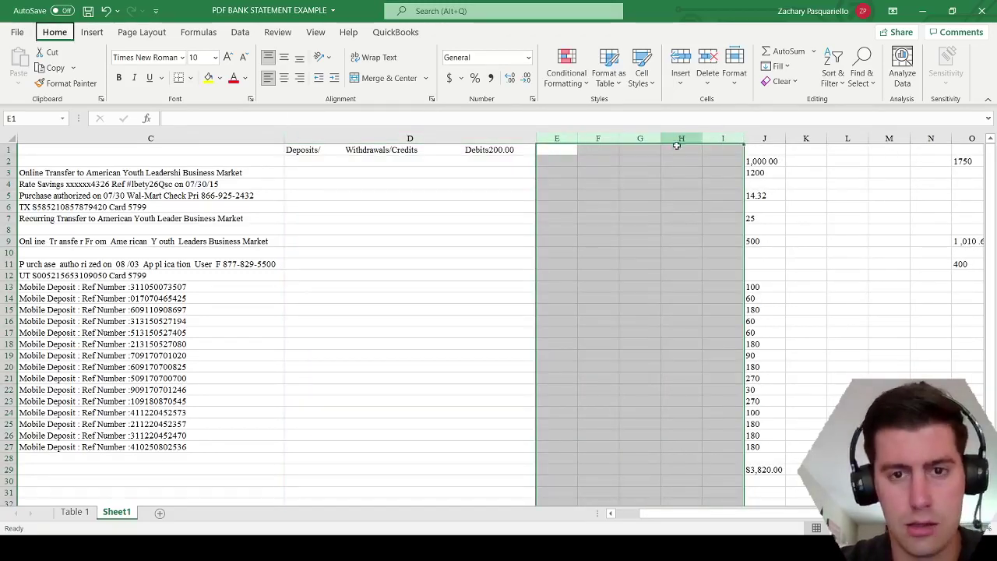
key(ctrl+minus)
drag(598, 138, 732, 138)
key(ctrl+minus)
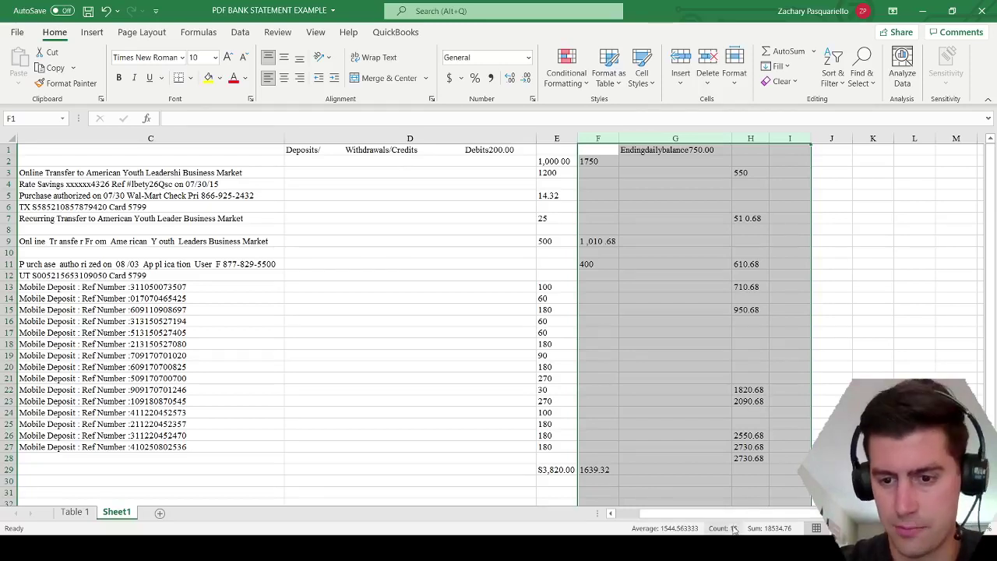
Step: Replace the combined date and PayPal transfer text in cell A2 with the date 7/29
drag(740, 516, 670, 515)
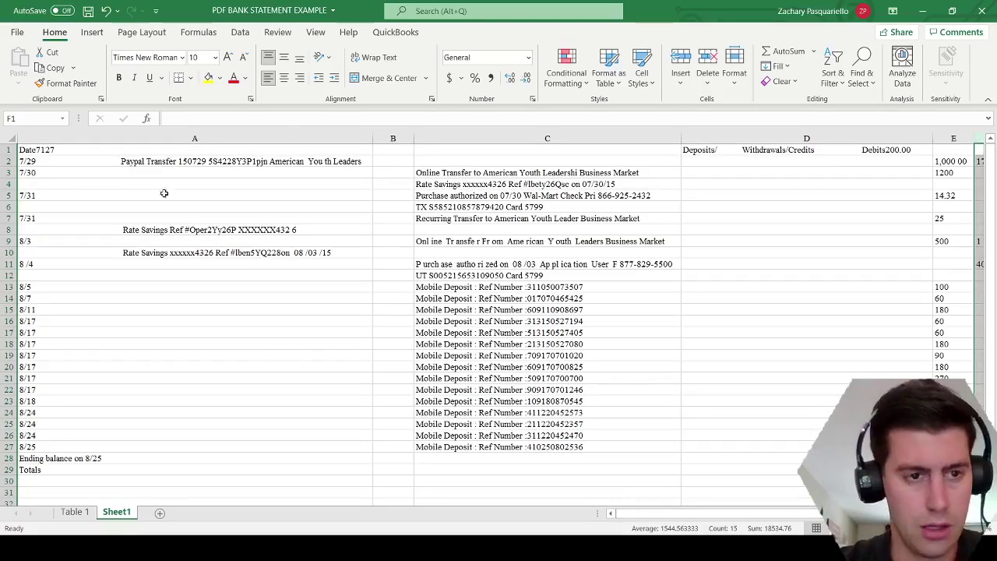
click(347, 164)
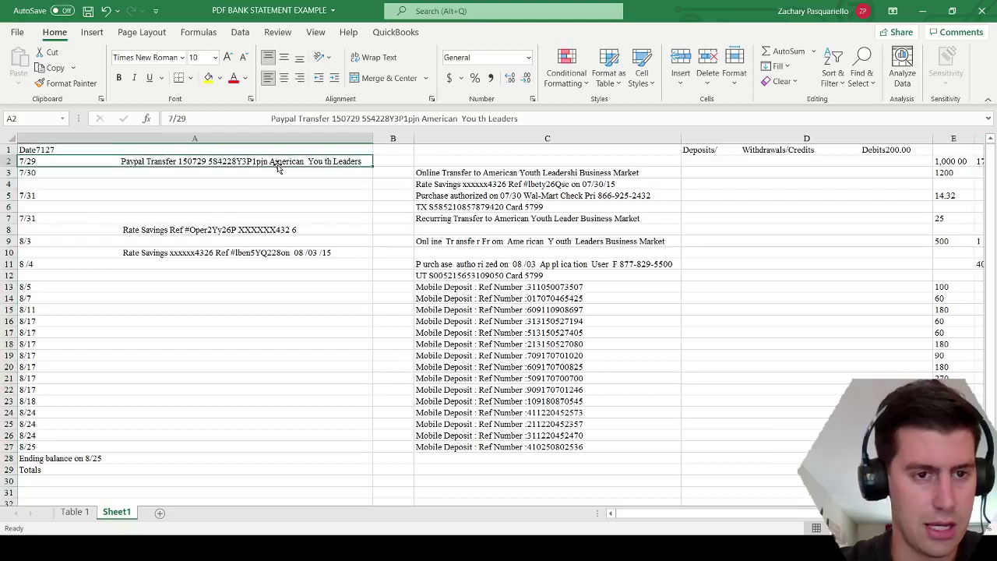
text(7/29)
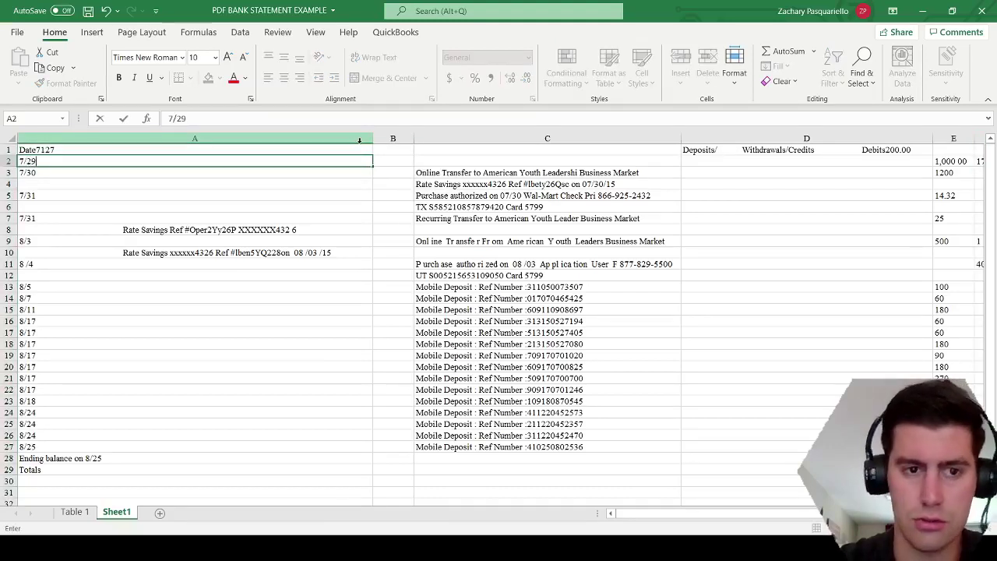
key(Return)
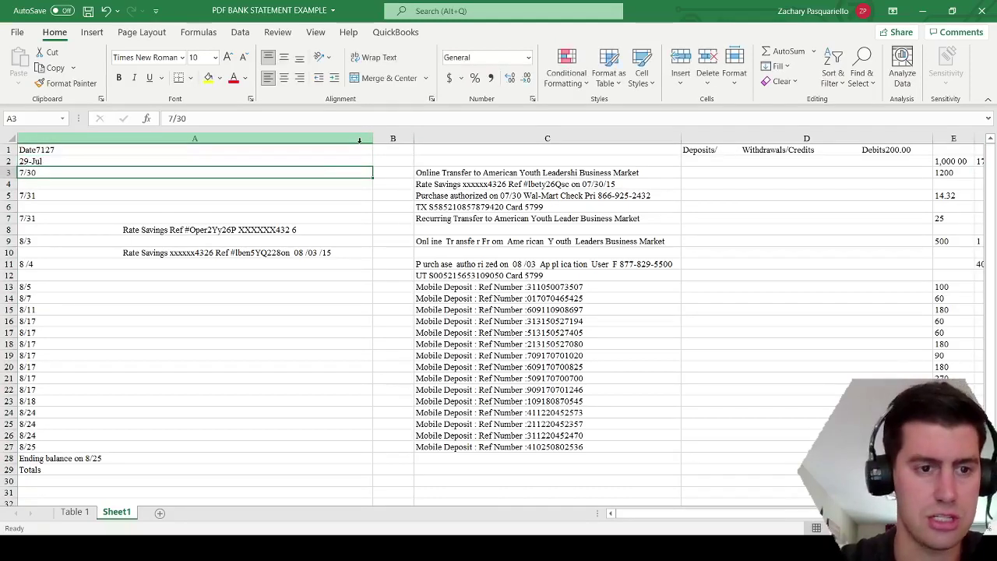
Step: Delete the continuation rows that carry no date or amount below the second 7/31 entry and the 8/3 and 8/4 entries
click(7, 230)
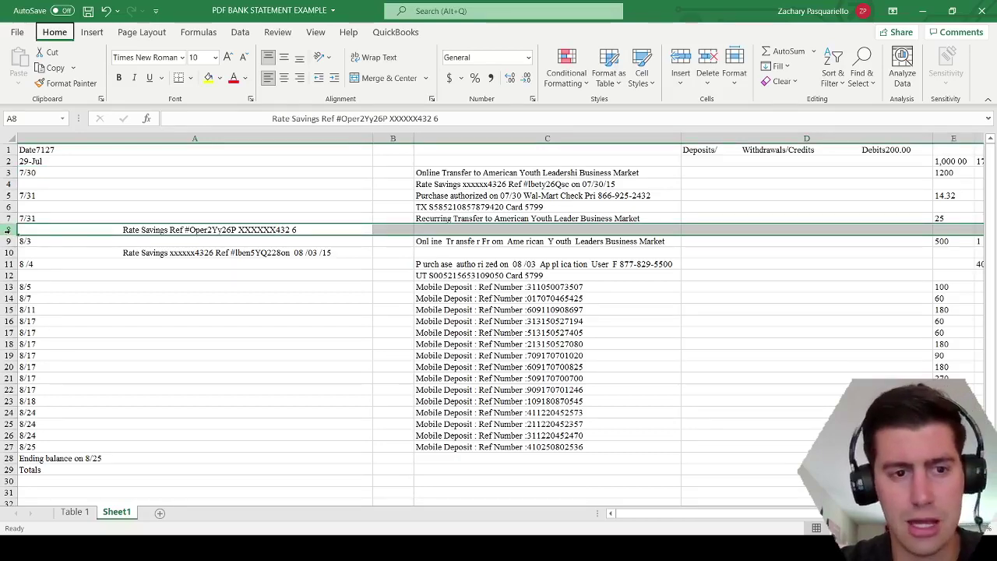
key(ctrl+minus)
click(8, 241)
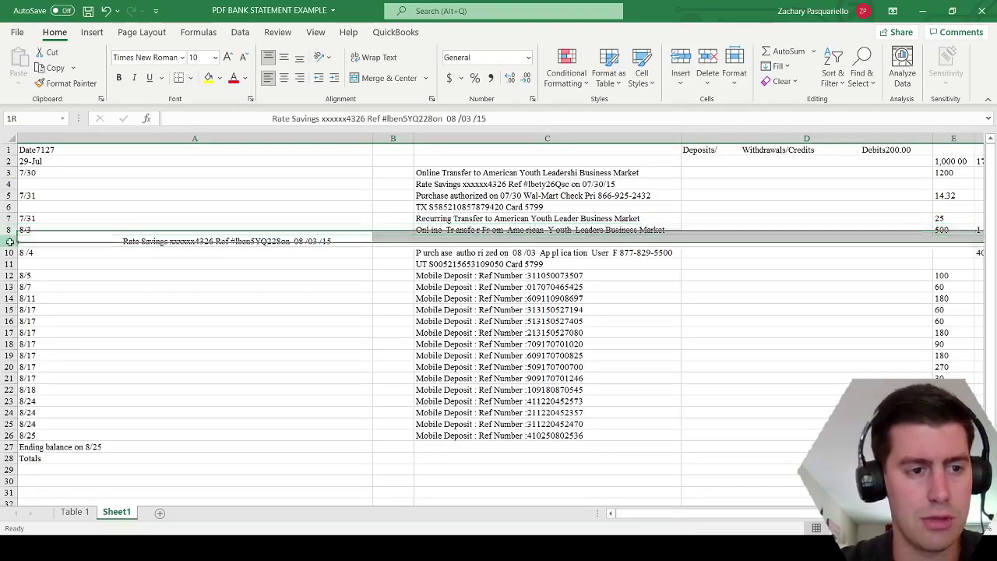
key(ctrl+minus)
click(7, 253)
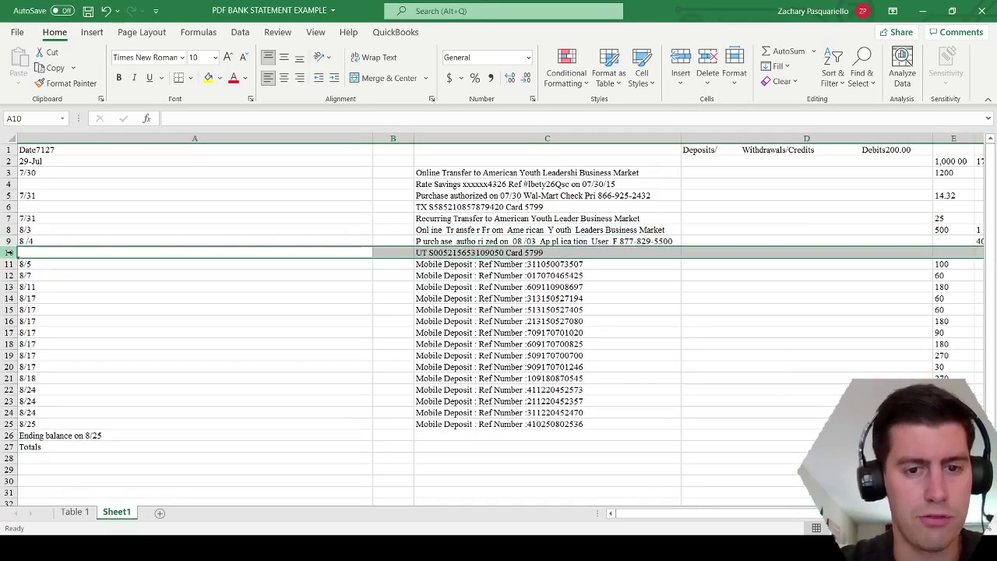
key(ctrl+minus)
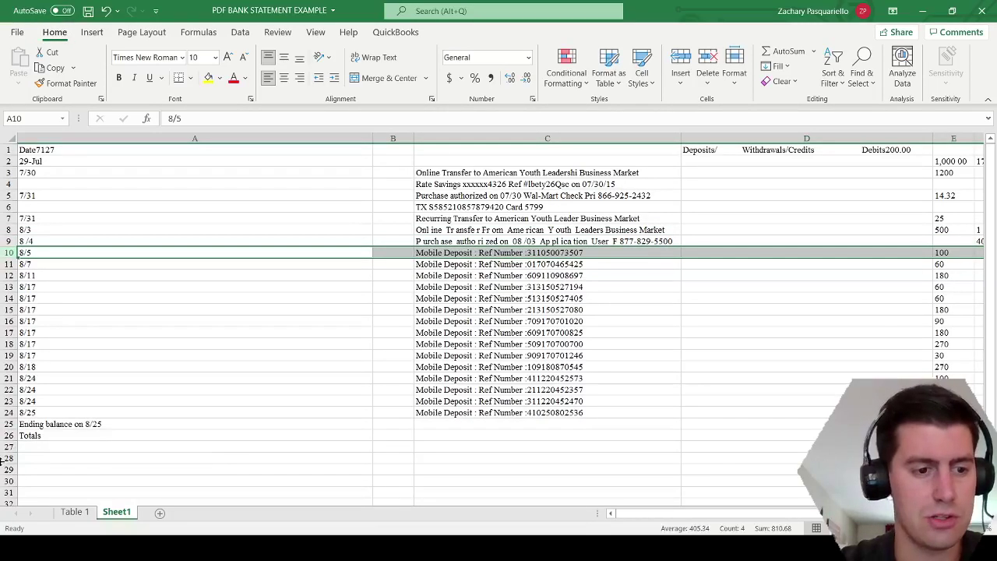
Step: Delete the ending balance and totals rows below the last 8/25 transaction
drag(10, 424, 10, 436)
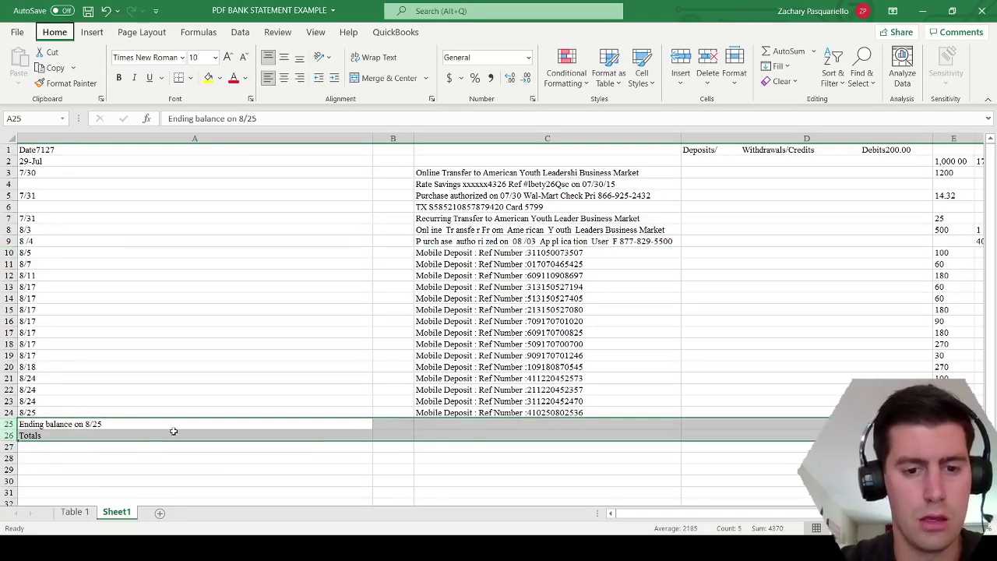
key(ctrl+minus)
Step: Fit column A's width to its dates and delete the blank column between the dates and the descriptions
double_click(372, 138)
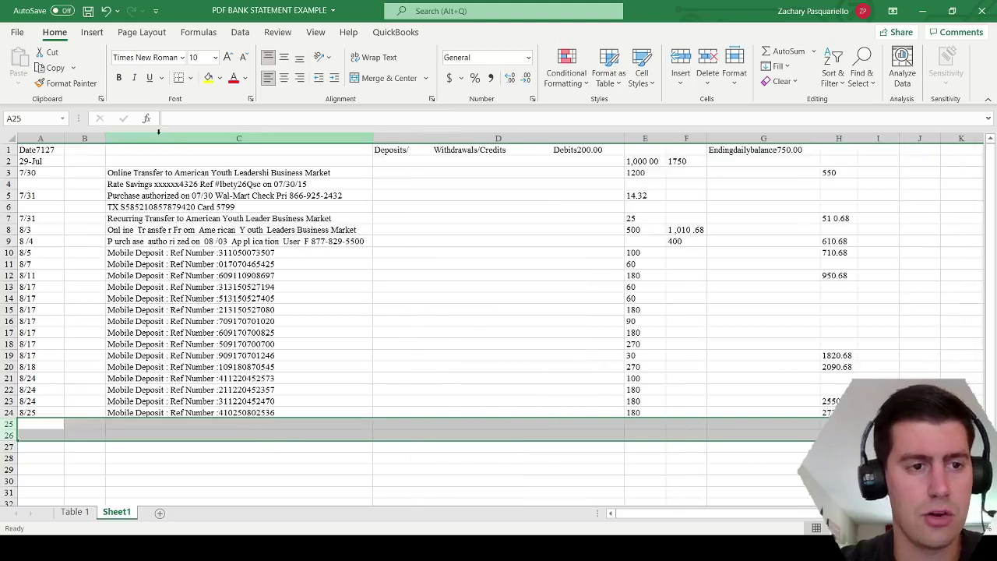
click(84, 137)
key(ctrl+minus)
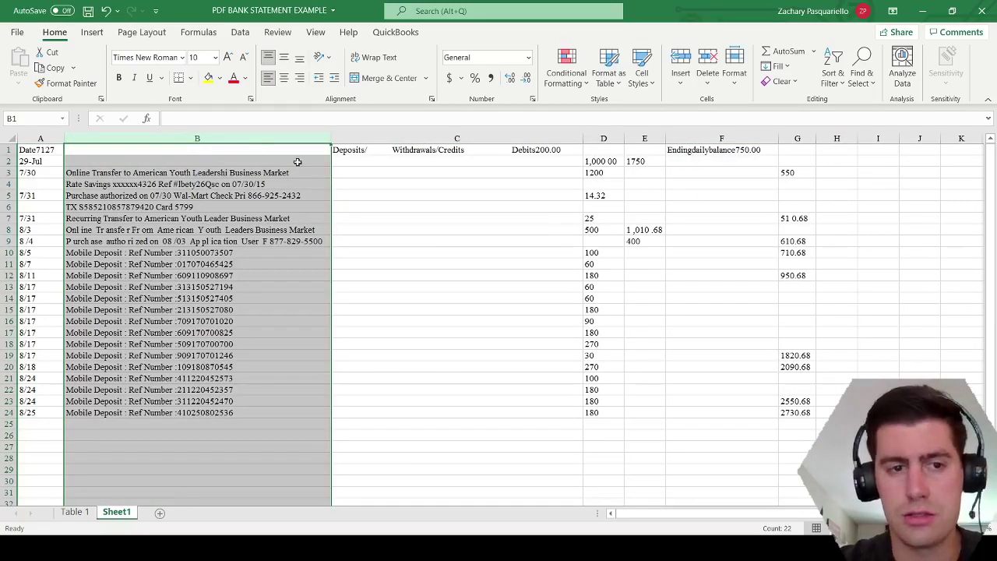
Step: Review the date, description, amount and ending balance ranges of the cleaned-up transaction table
drag(50, 167, 43, 412)
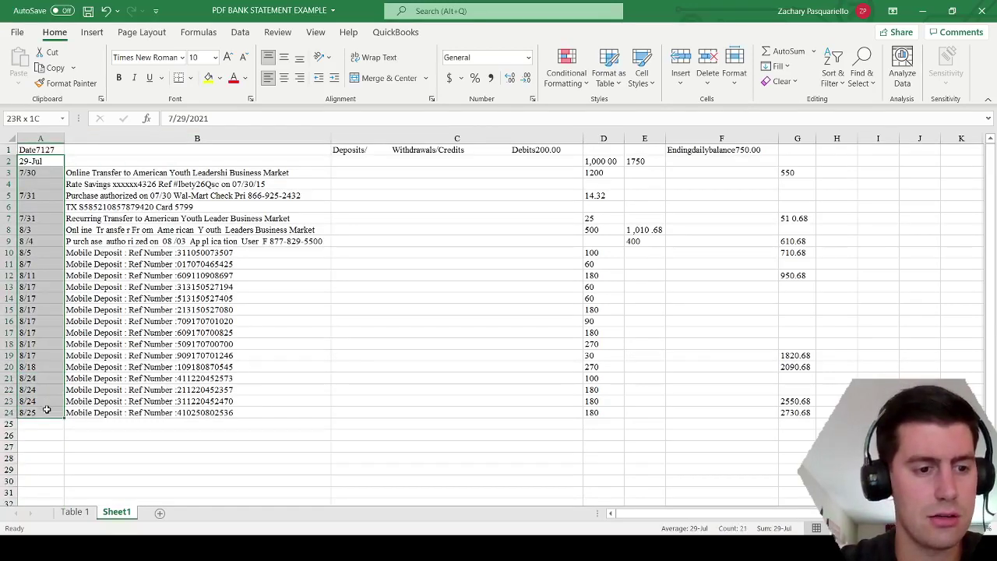
drag(187, 172, 204, 407)
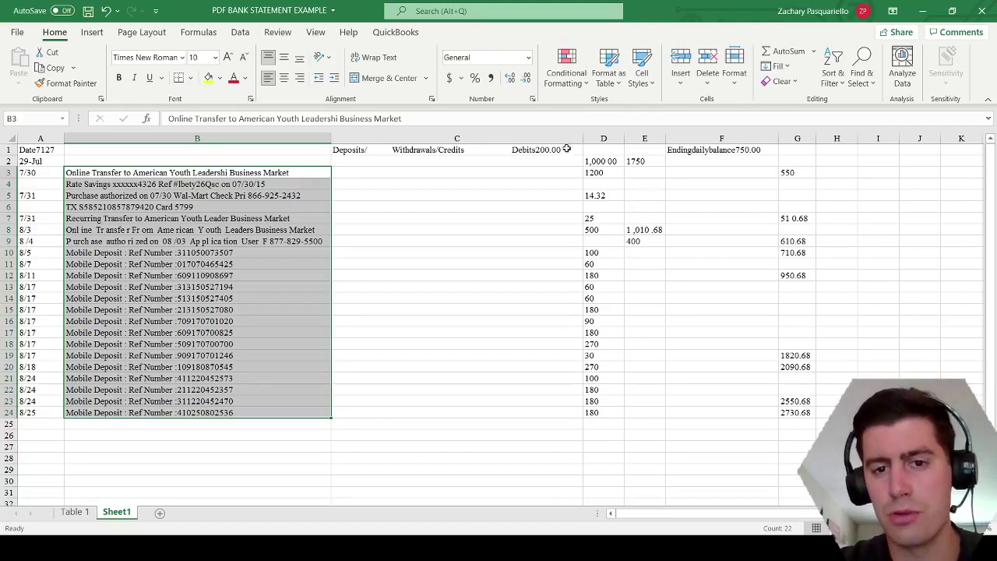
drag(566, 150, 795, 413)
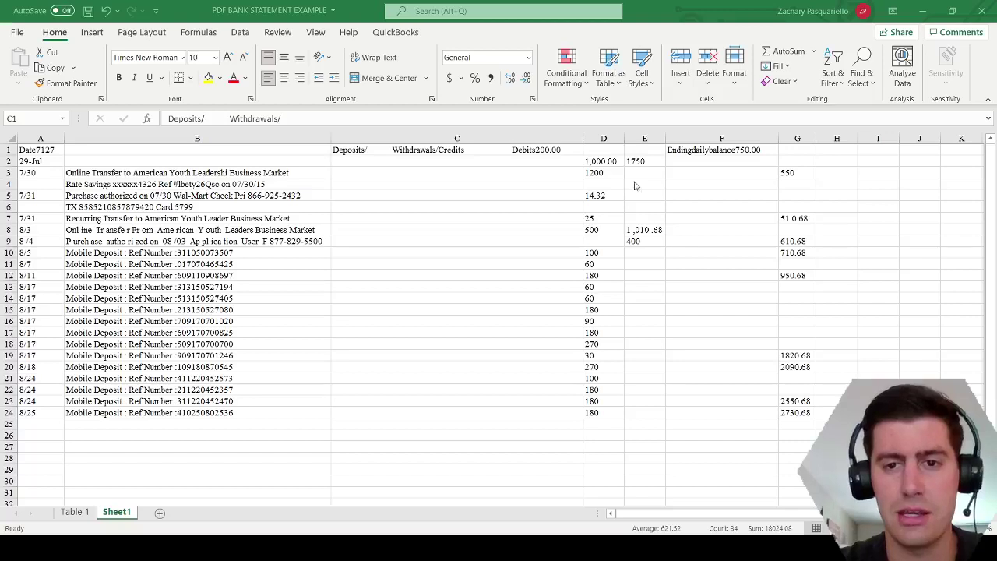
click(545, 242)
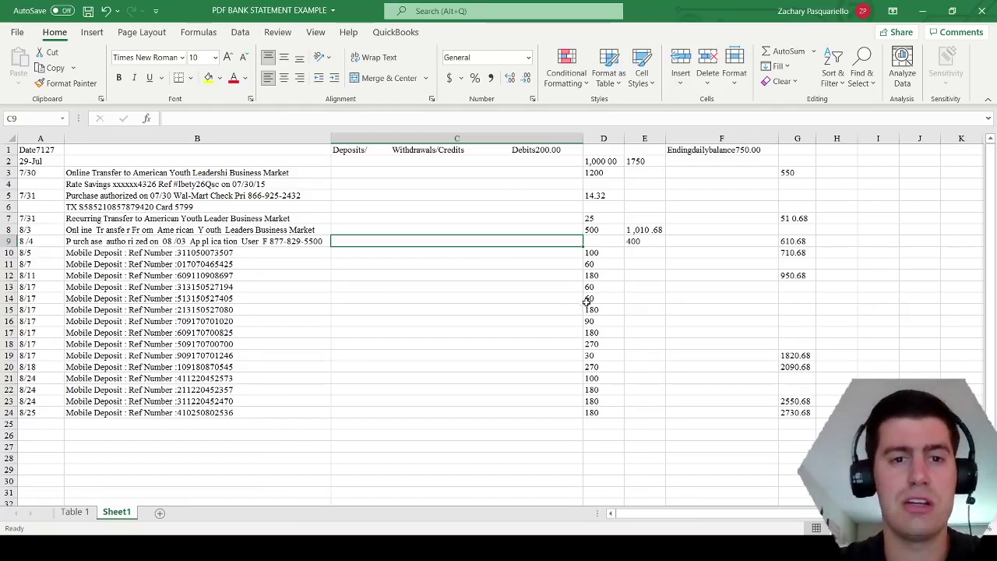
click(37, 149)
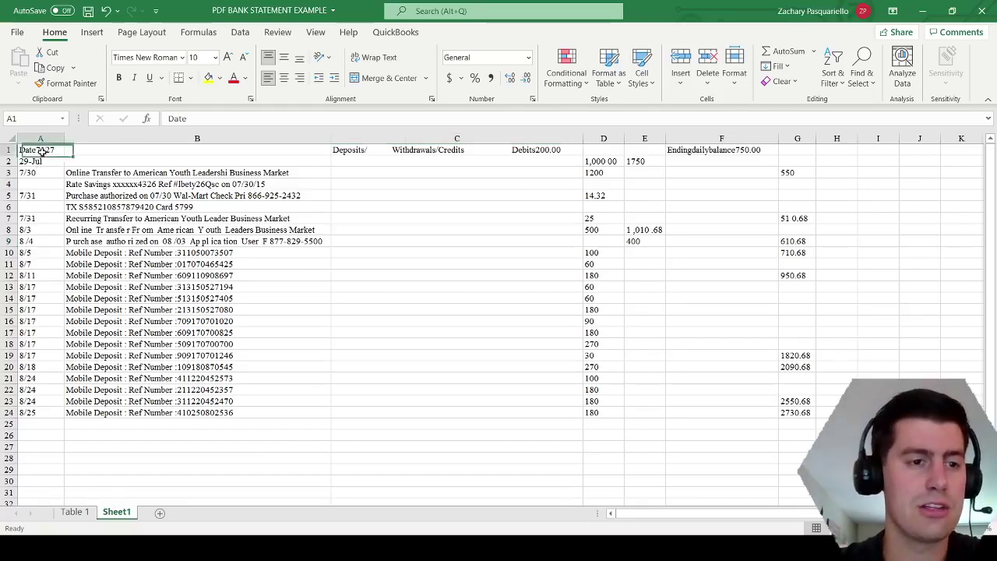
Step: Delete the original Table 1 sheet from the workbook, keeping only Sheet1
click(75, 512)
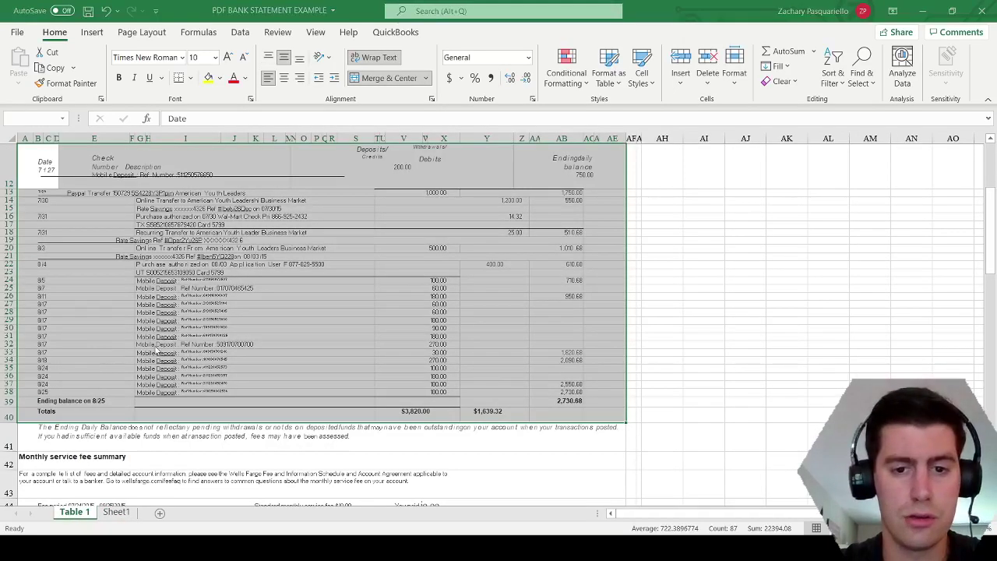
click(491, 311)
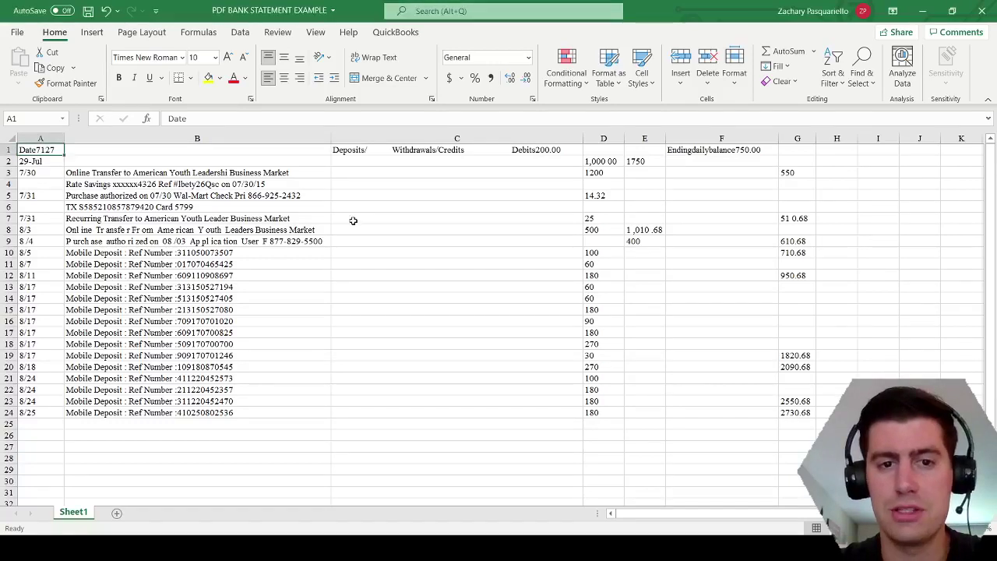
Step: Look at the workbook's saving options and return to the sheet
click(17, 32)
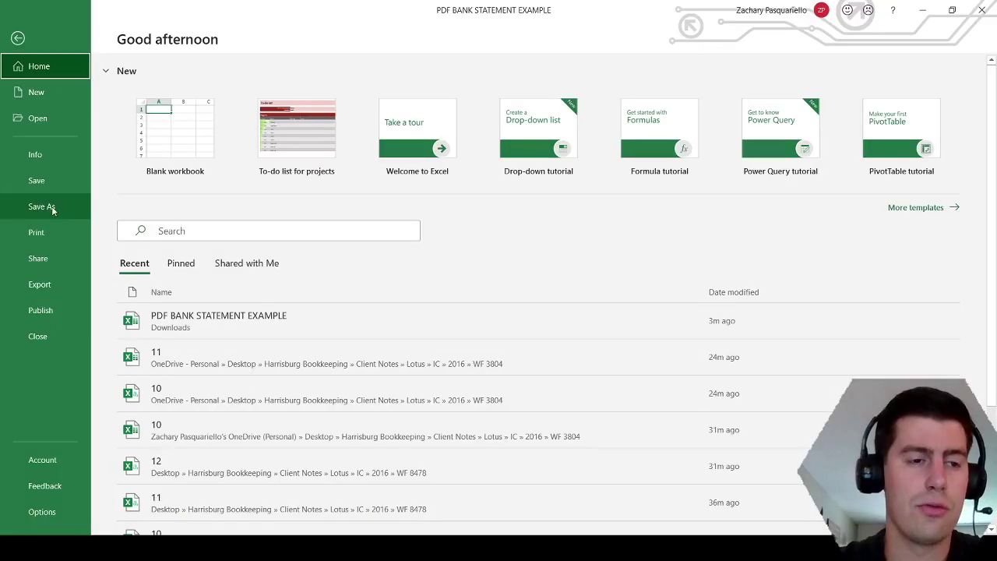
key(Escape)
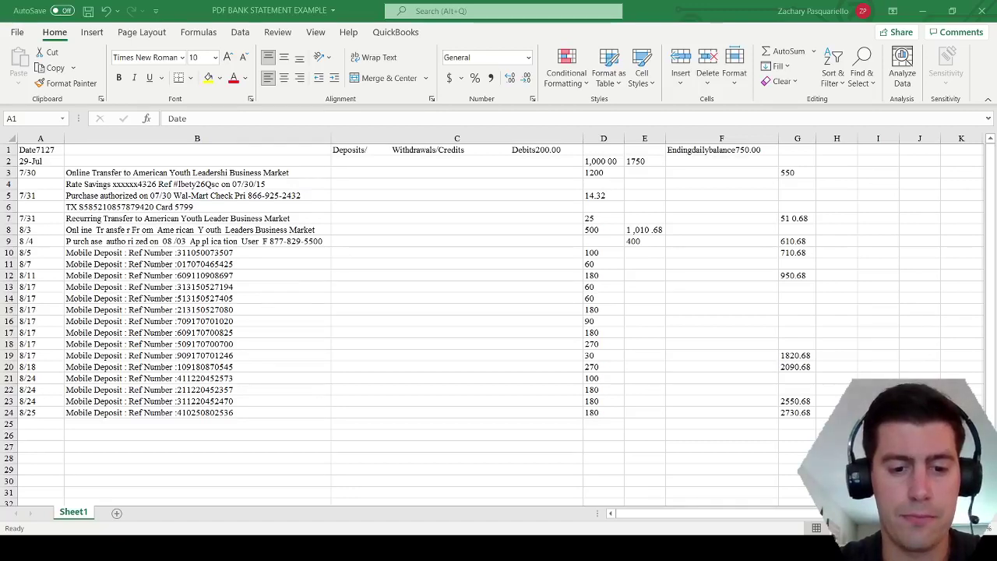
Step: Switch to QuickBooks Online and open the additional account-linking options on the Banking page to reach the file upload
key(alt+Tab)
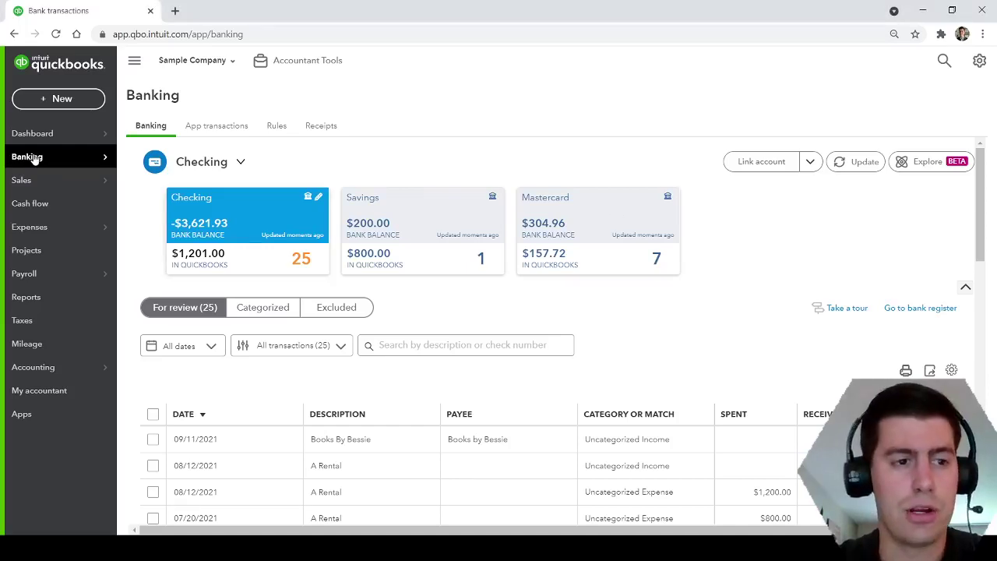
mouse_move(33, 159)
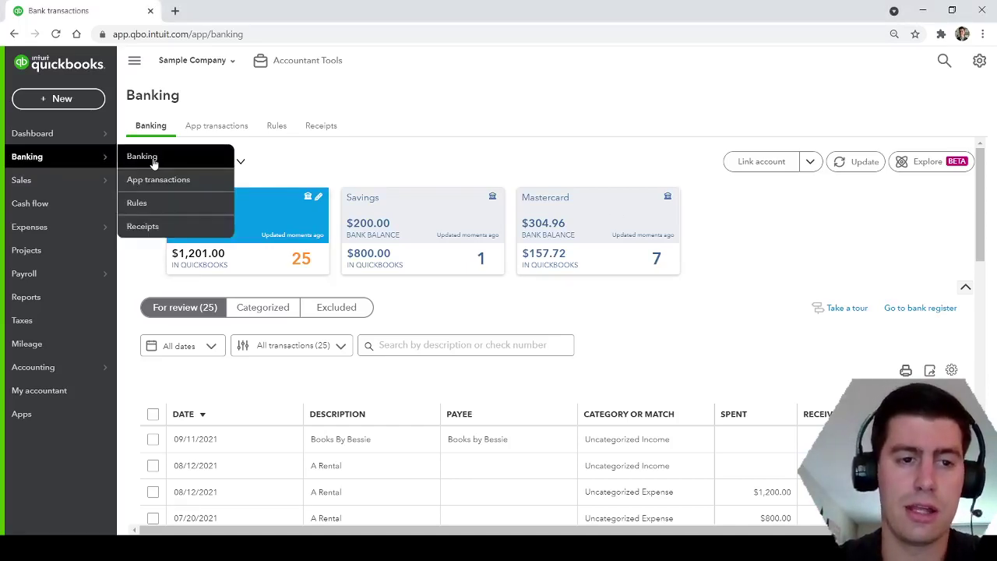
click(811, 163)
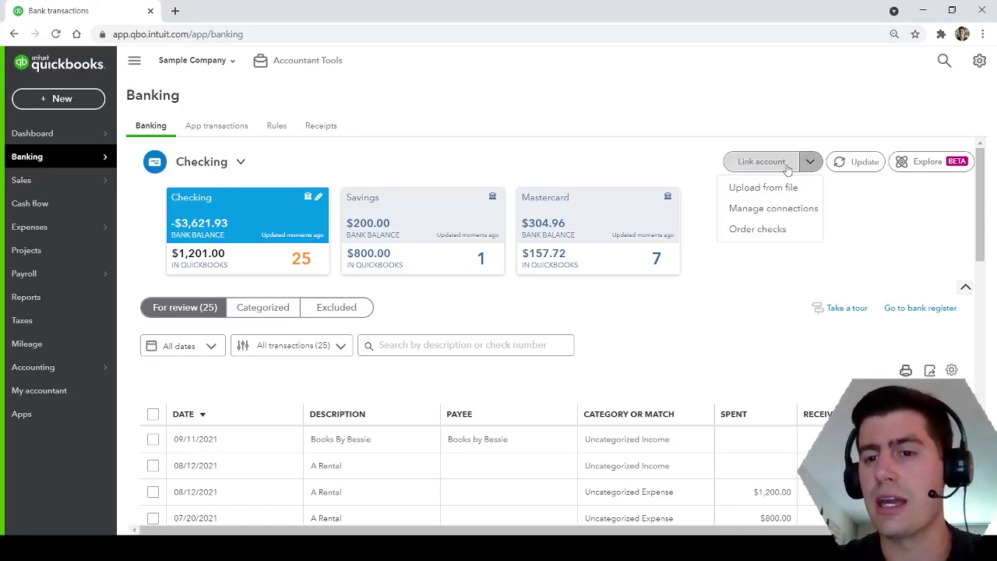